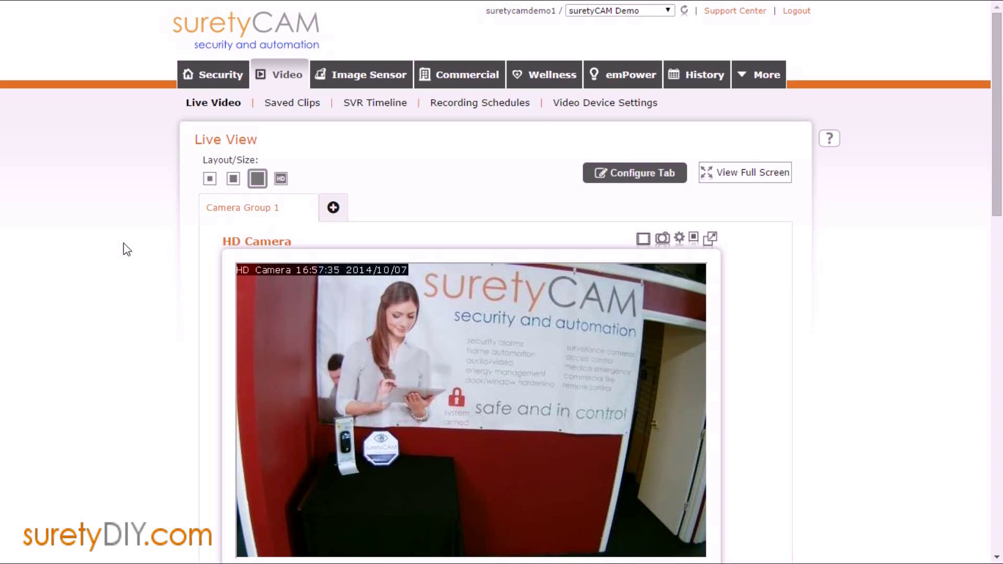
Open the Saved Clips list of SD Camera camera-triggered videos.
left_click(292, 102)
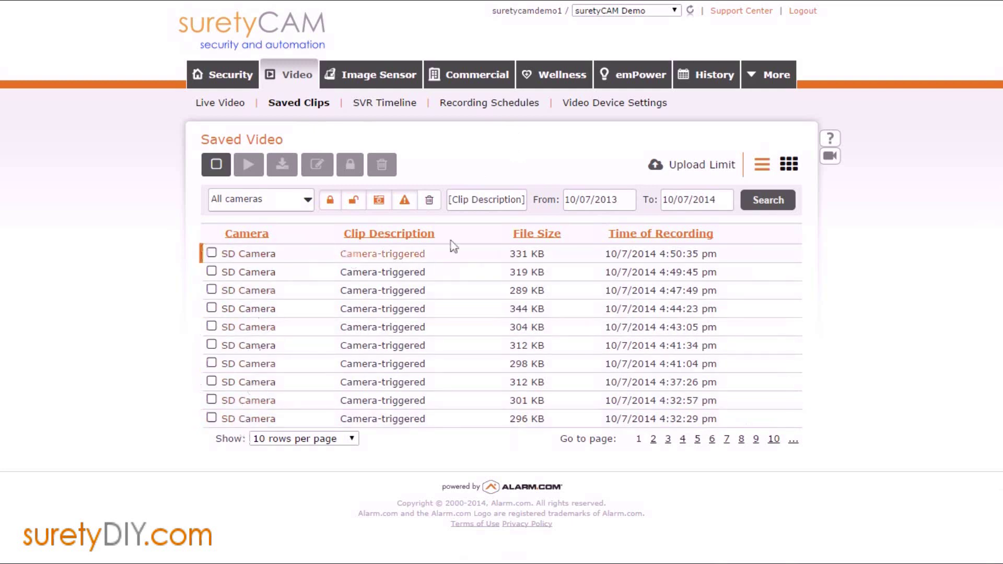
left_click(681, 173)
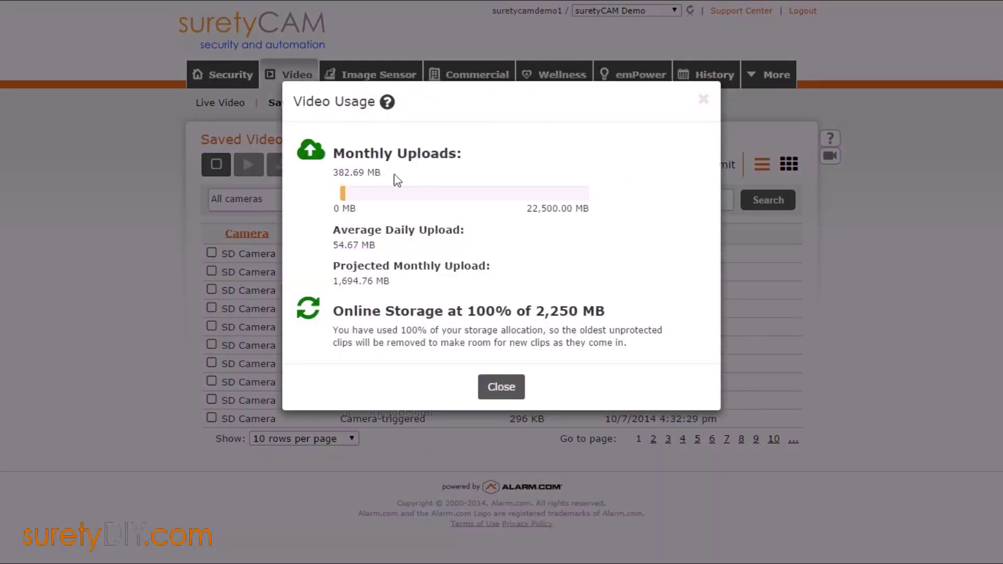
left_click(494, 386)
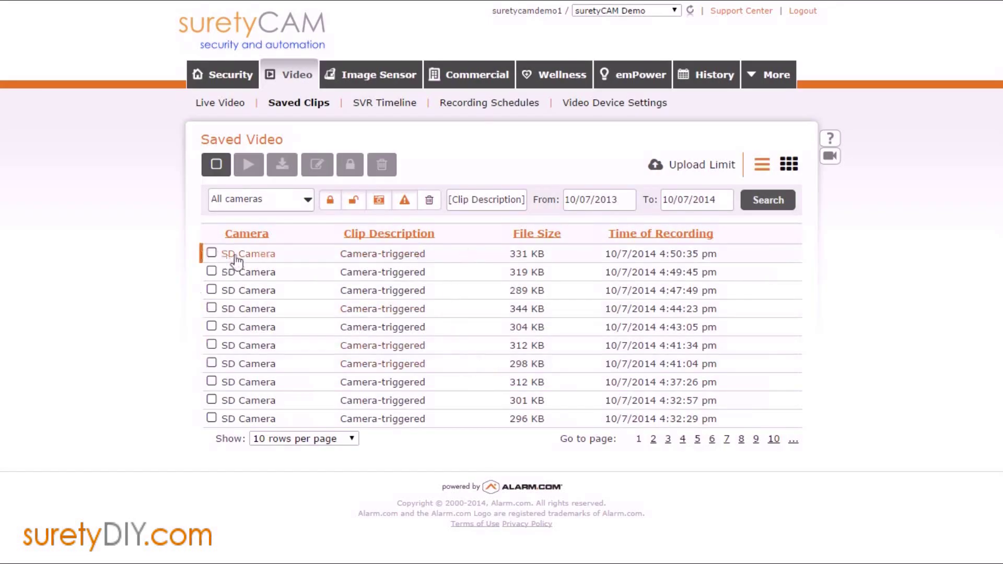
Select SD Camera as the video device in Video Device Settings.
left_click(605, 106)
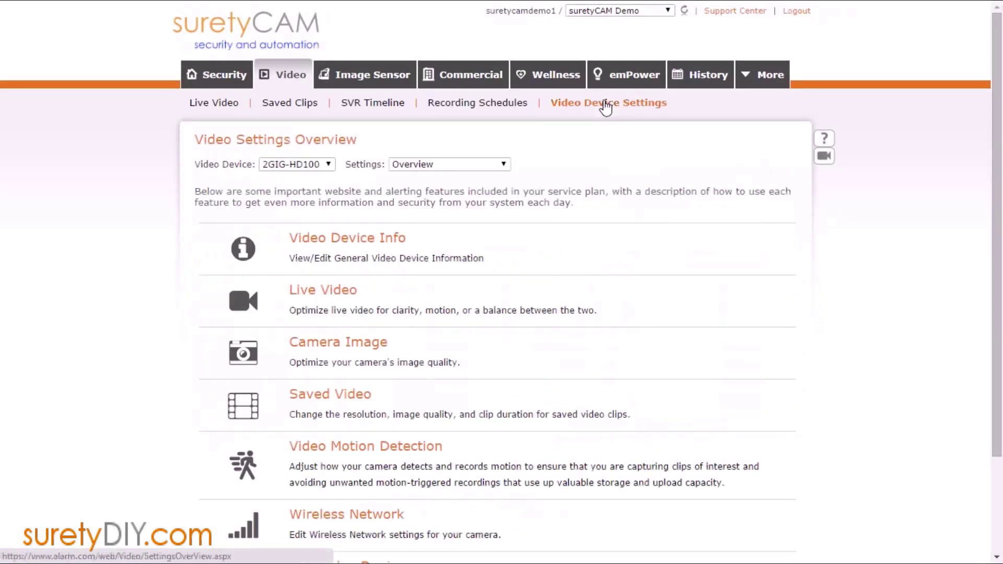
left_click(329, 165)
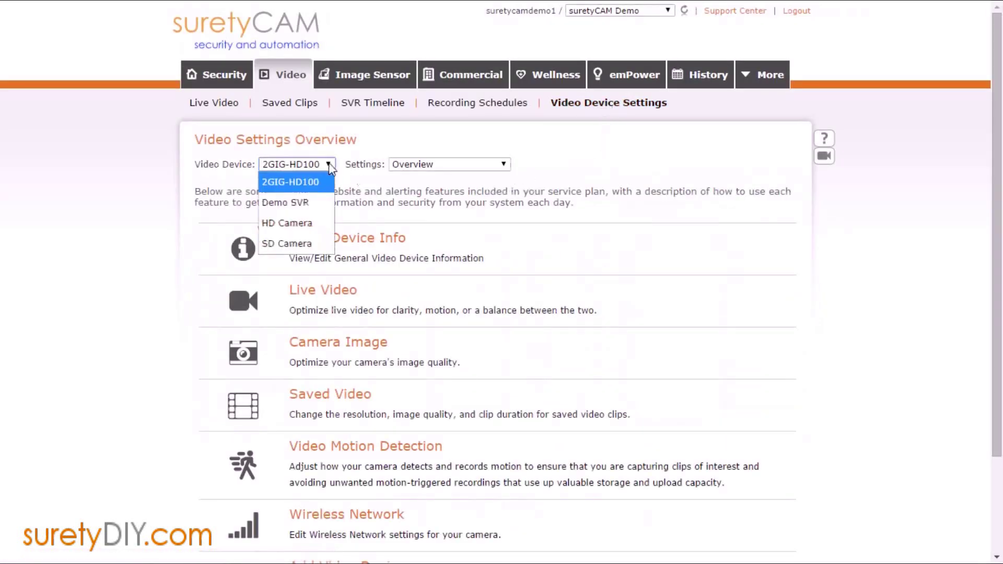
left_click(300, 246)
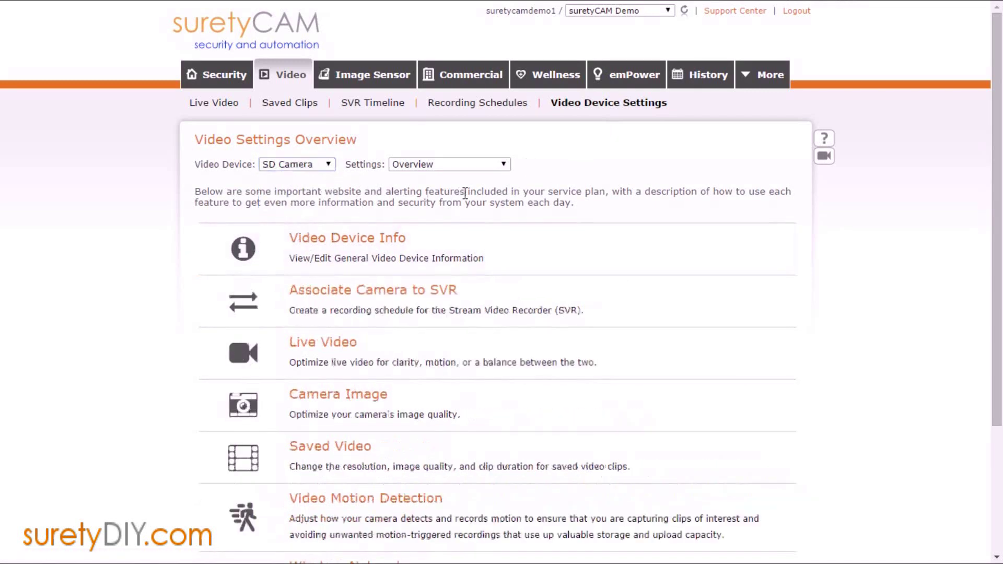
Redraw VMD window #1 as a small box around the desk devices.
left_click(365, 505)
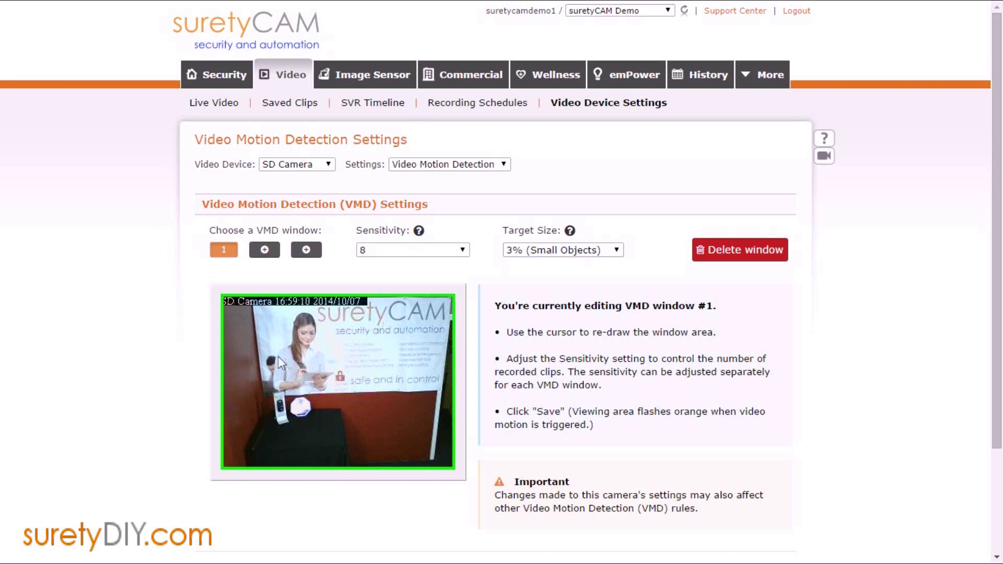
left_click_drag(260, 359, 329, 445)
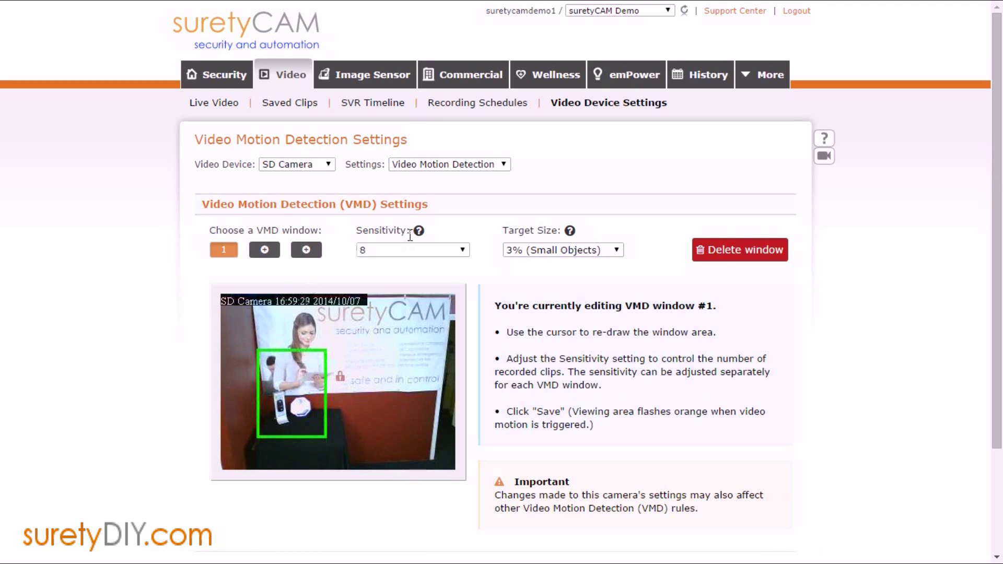
Set window #1 sensitivity to 5 and target size to 20%.
left_click(462, 251)
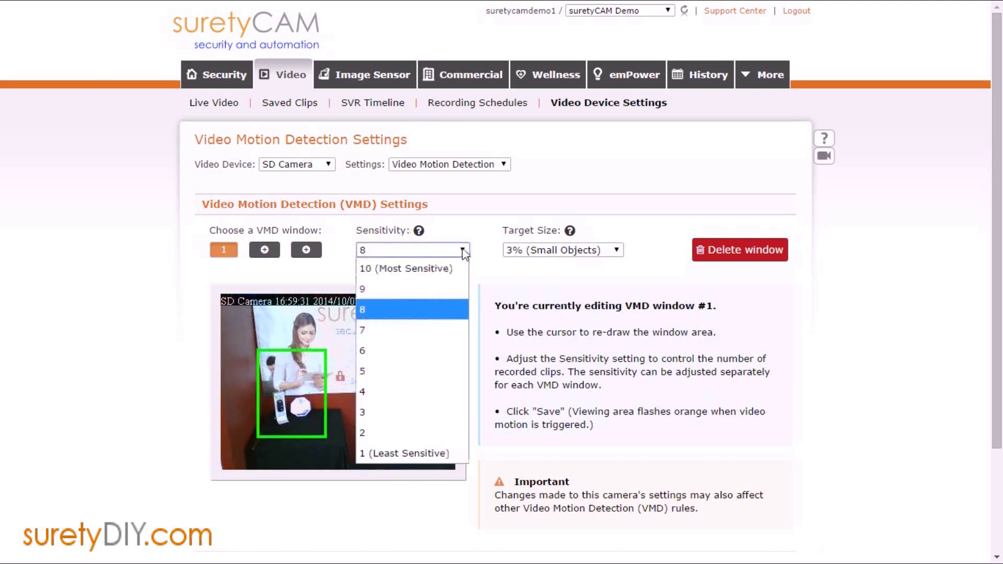
key("Escape")
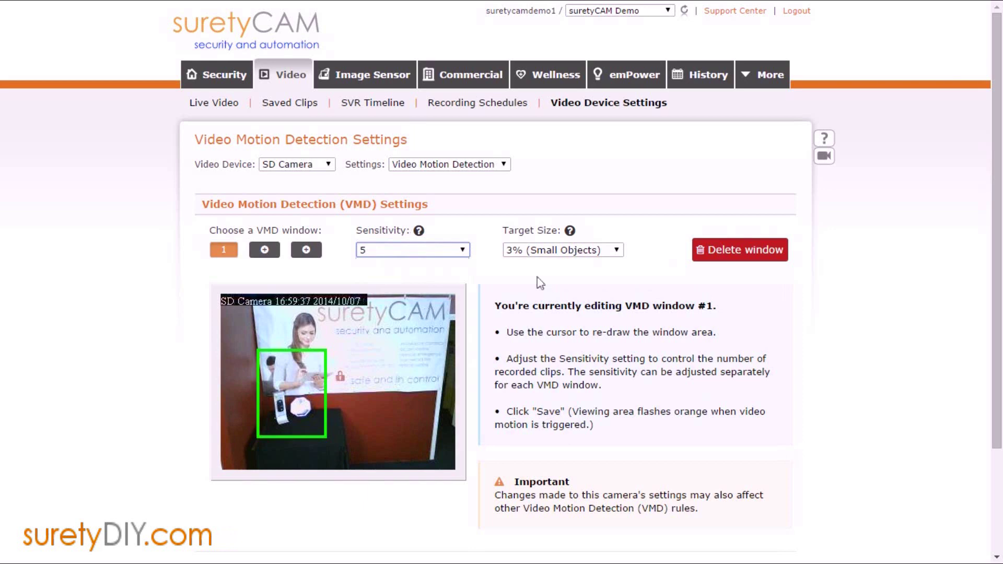
left_click(613, 257)
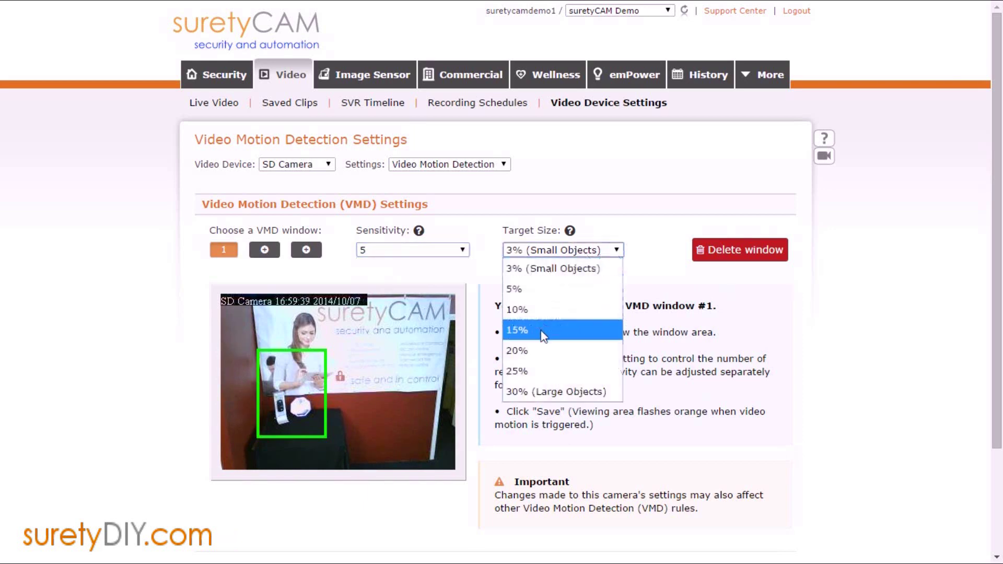
left_click(537, 352)
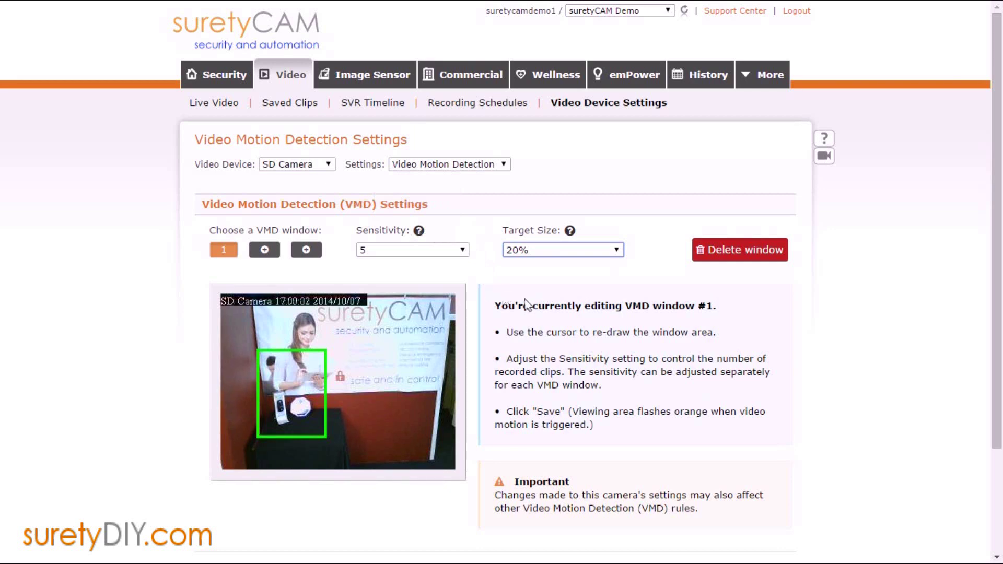
scroll(532, 306, "down", 2)
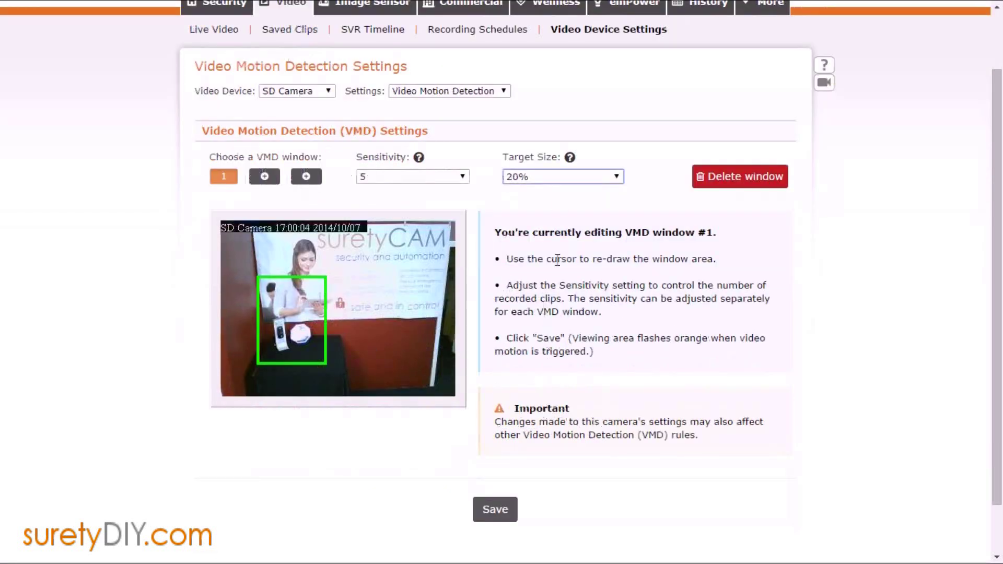
Save the SD Camera's Video Motion Detection settings.
left_click(500, 511)
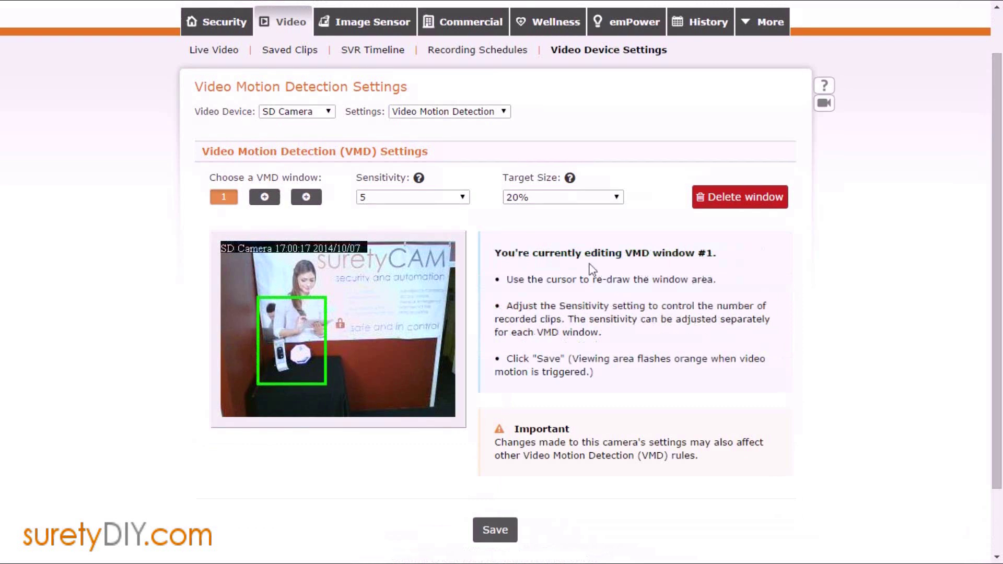
scroll(590, 268, "up", 1)
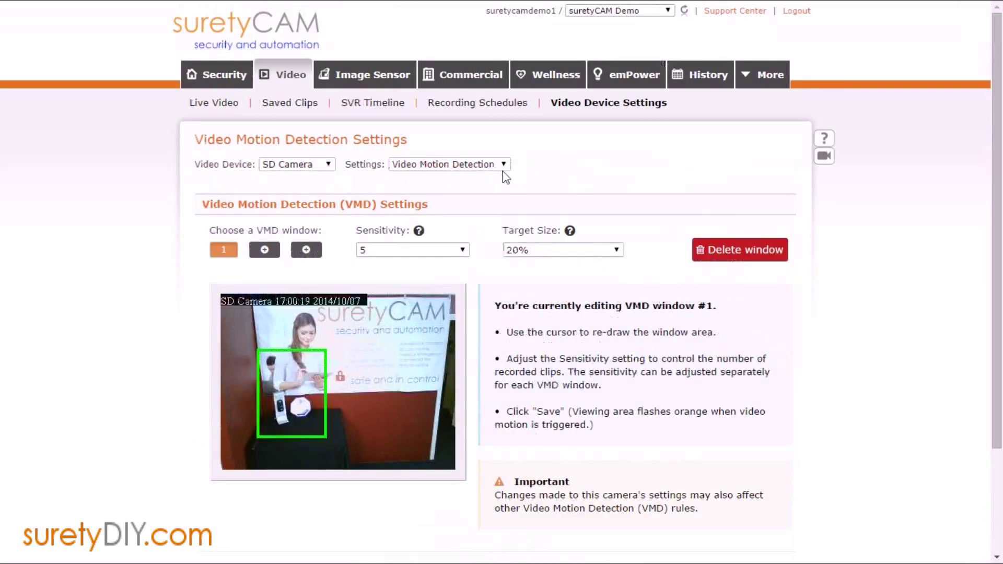